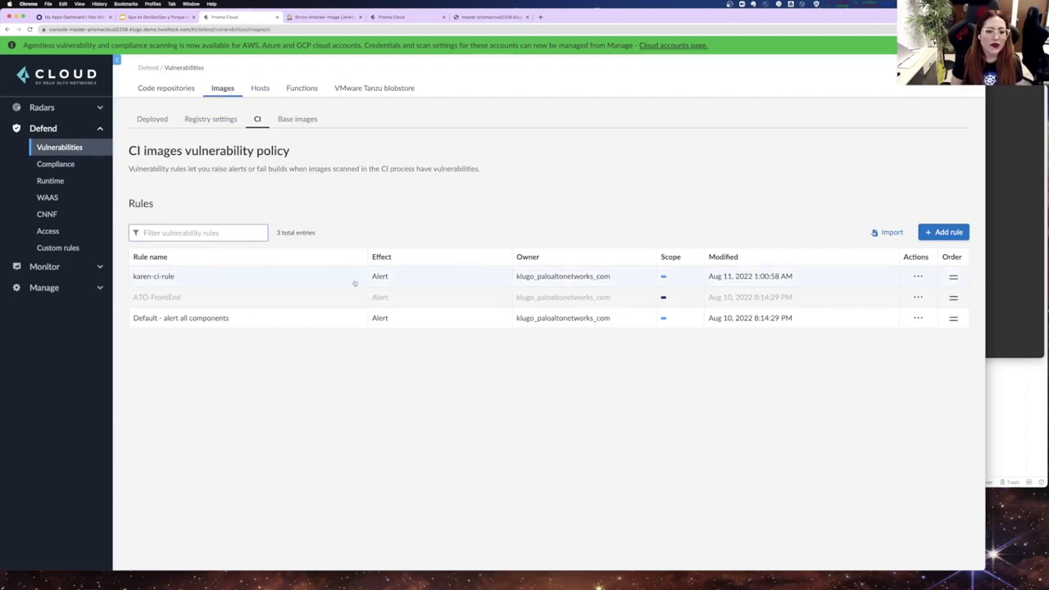
Set the failure threshold of the first CI images vulnerability rule to High and save the rule
click(408, 283)
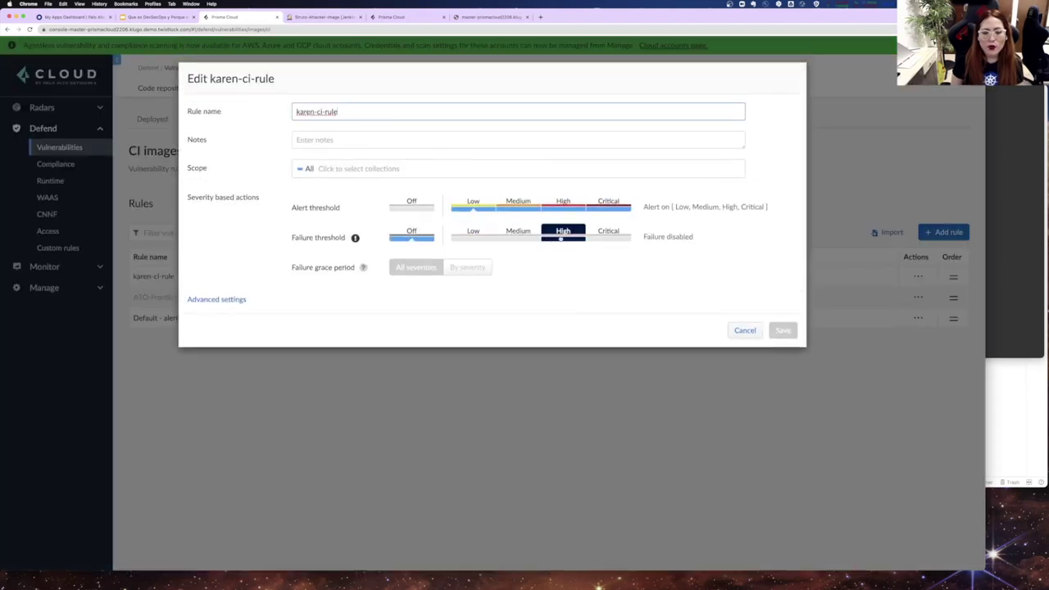
click(562, 237)
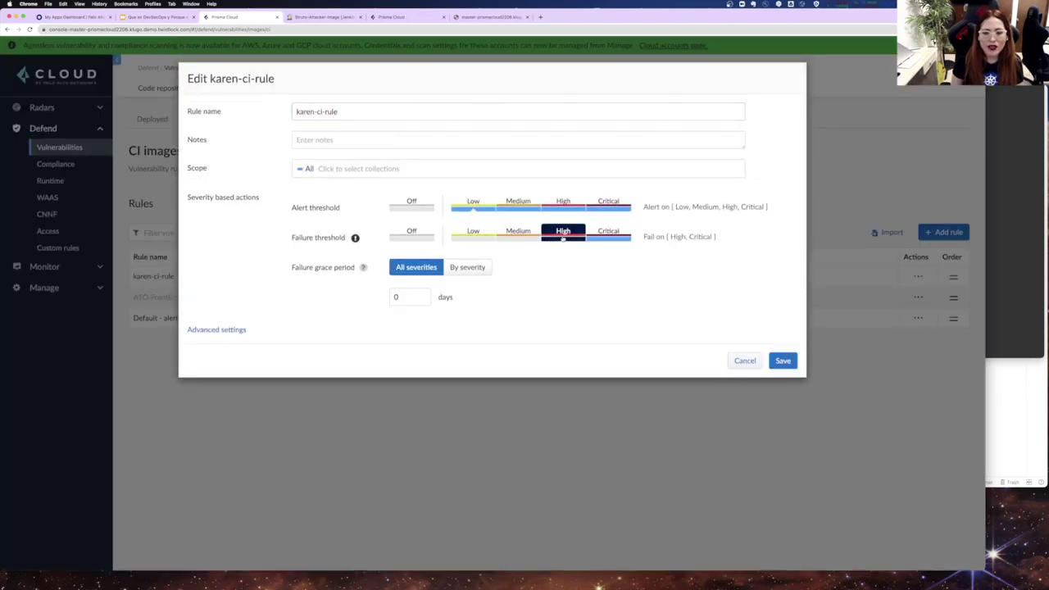
click(784, 362)
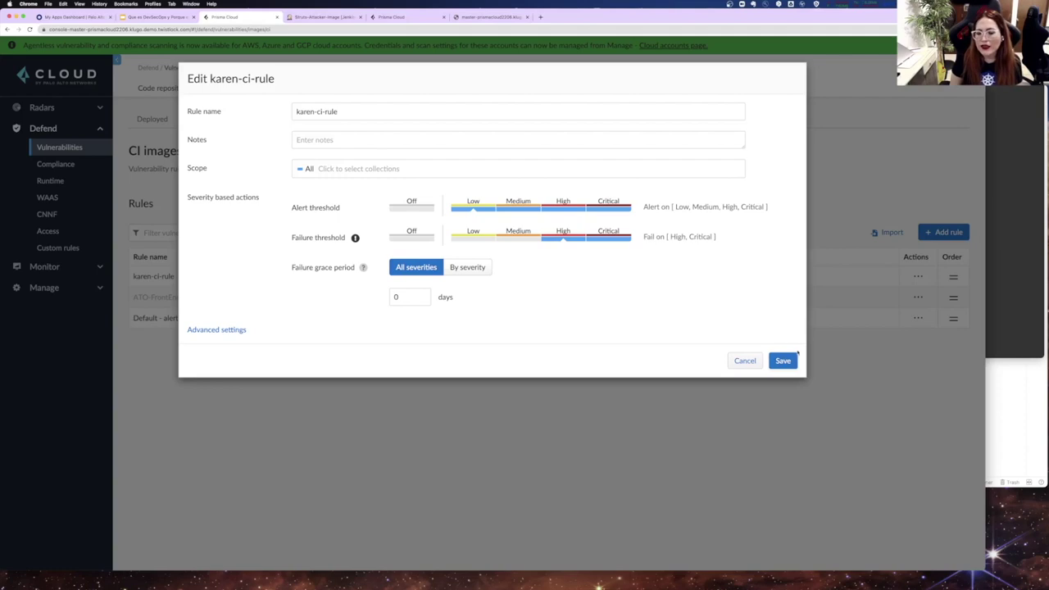
click(784, 361)
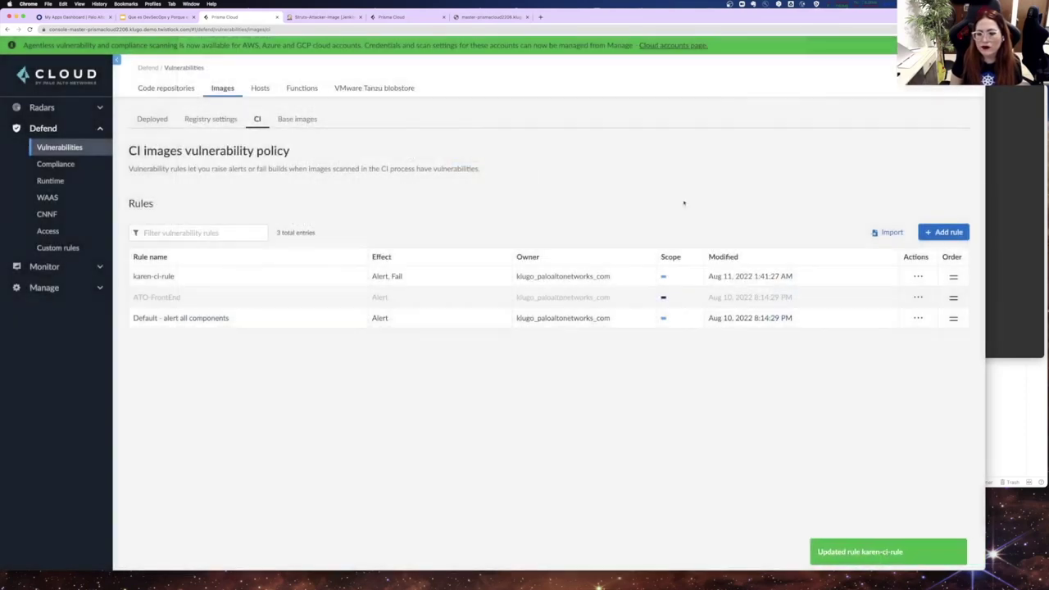
Switch to Jenkins, open the Struts-Attacker-Image pipeline from the dashboard and start a new build
click(324, 16)
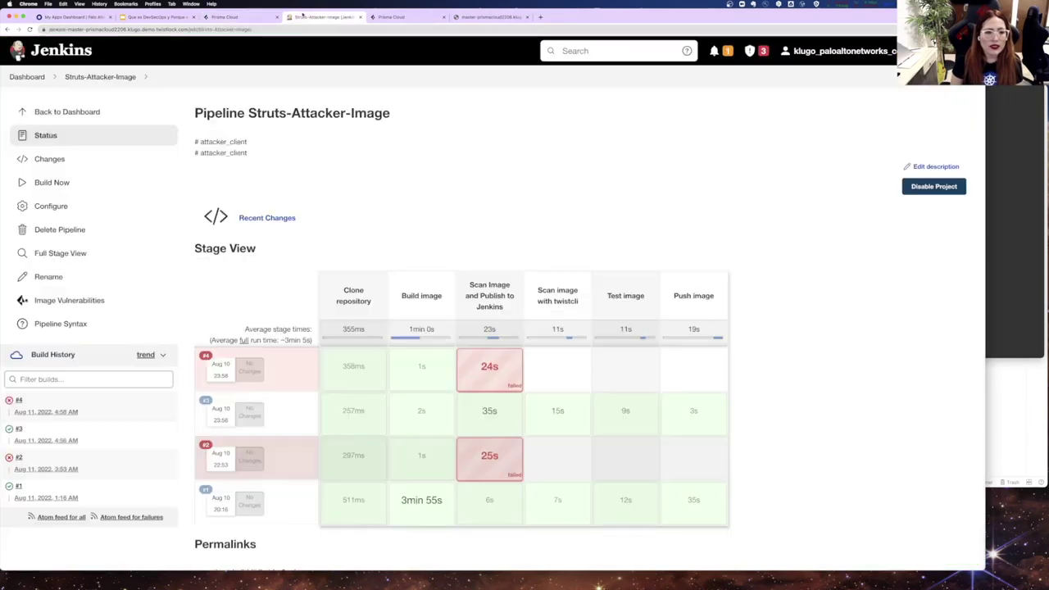
click(27, 76)
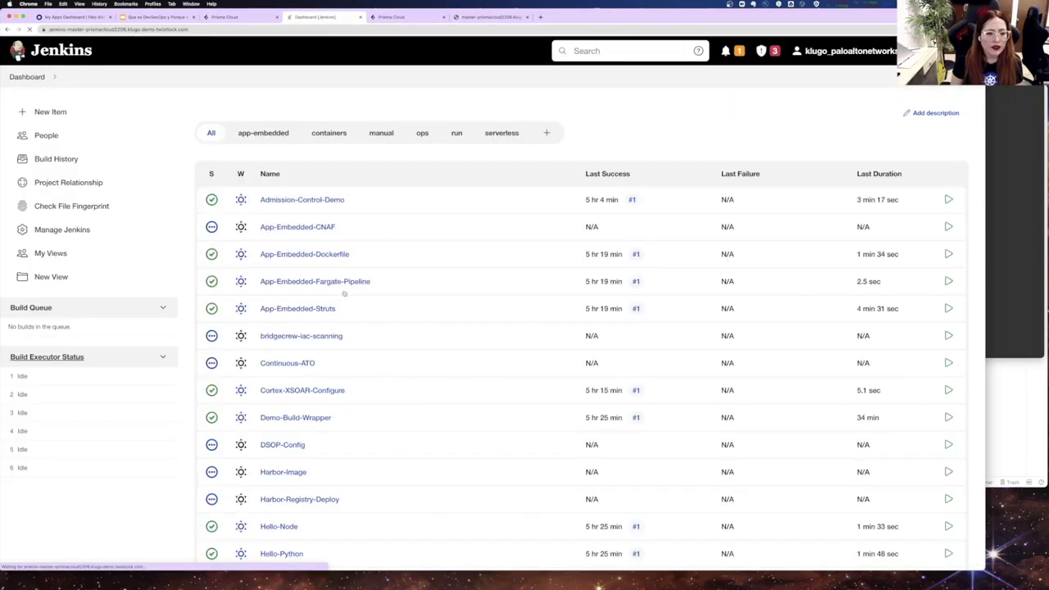
scroll(352, 246, down, 15)
scroll(299, 221, up, 10)
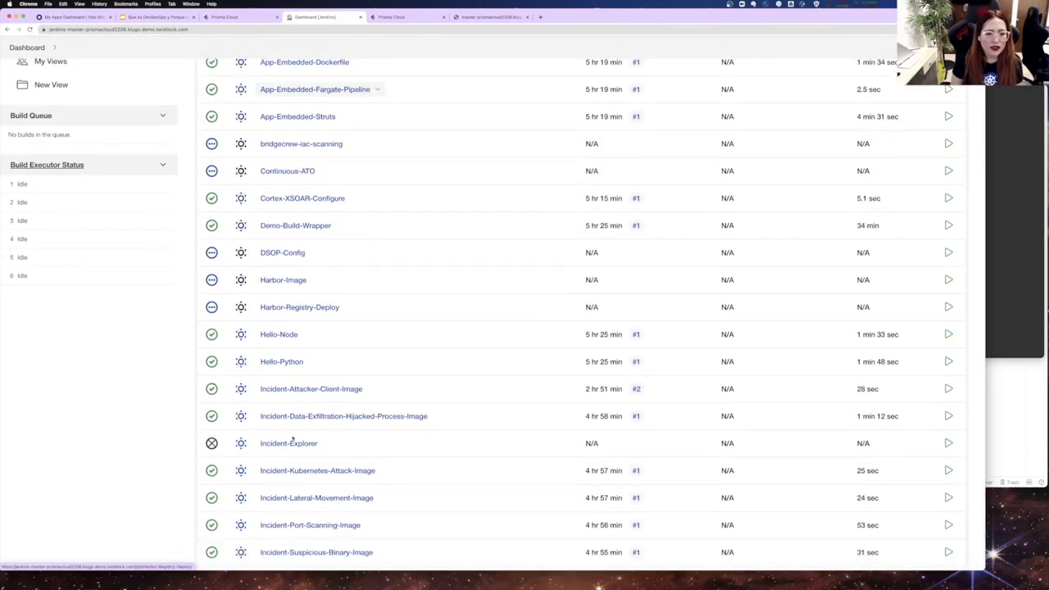
scroll(355, 468, down, 2)
scroll(355, 467, down, 6)
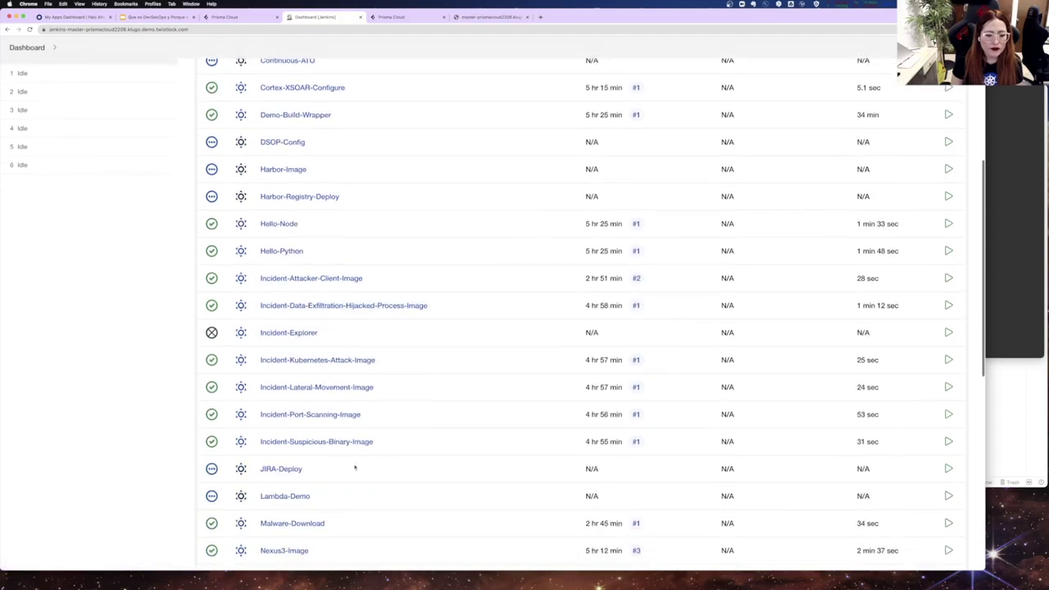
scroll(354, 466, down, 1)
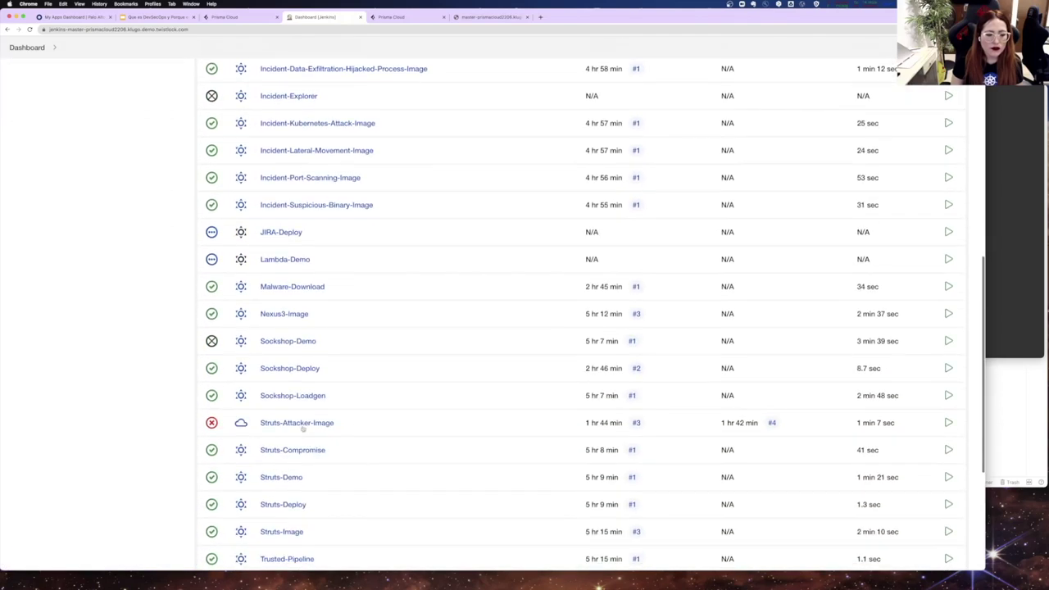
click(332, 421)
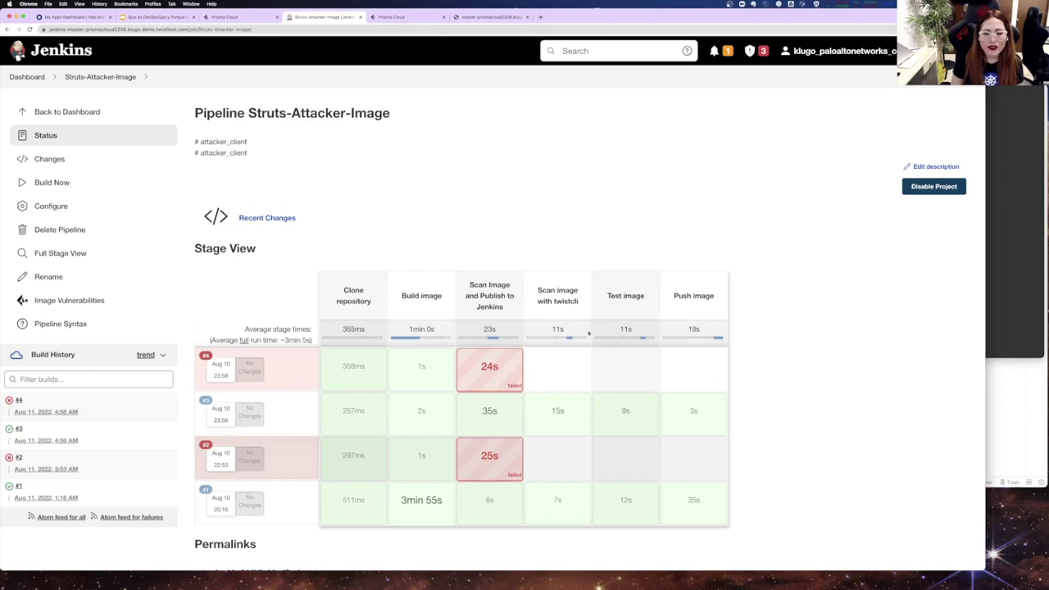
click(49, 183)
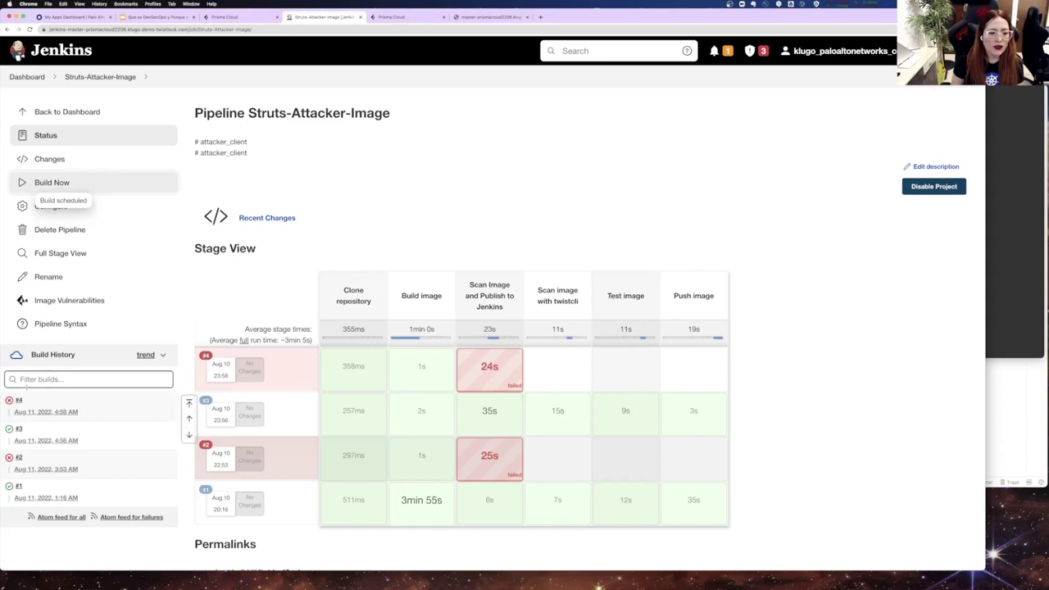
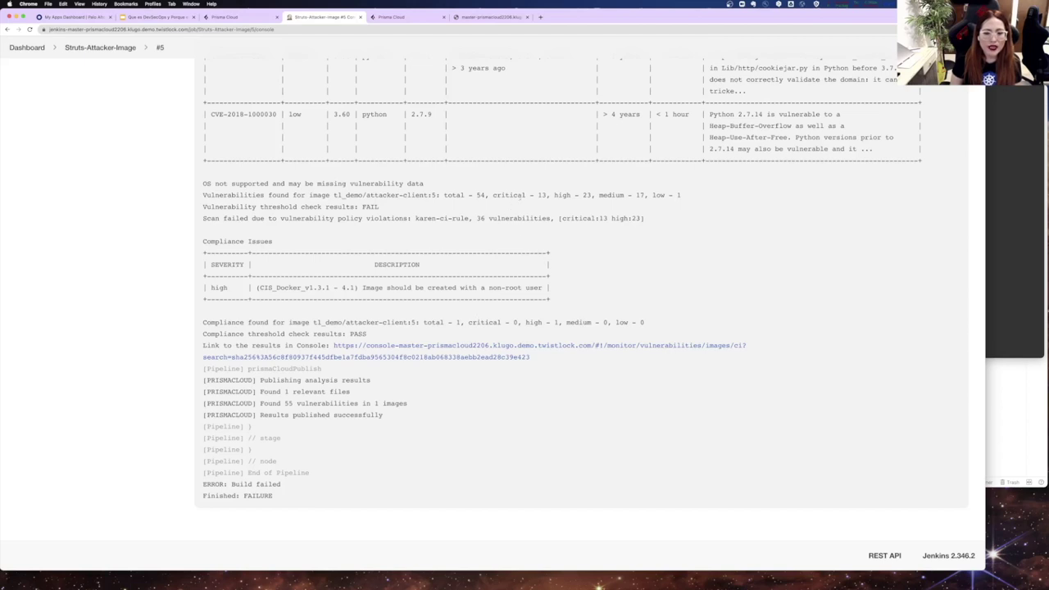
Examine the vulnerability summary and the CVE table in the console output of Struts-Attacker-Image build #5
drag(582, 195, 591, 196)
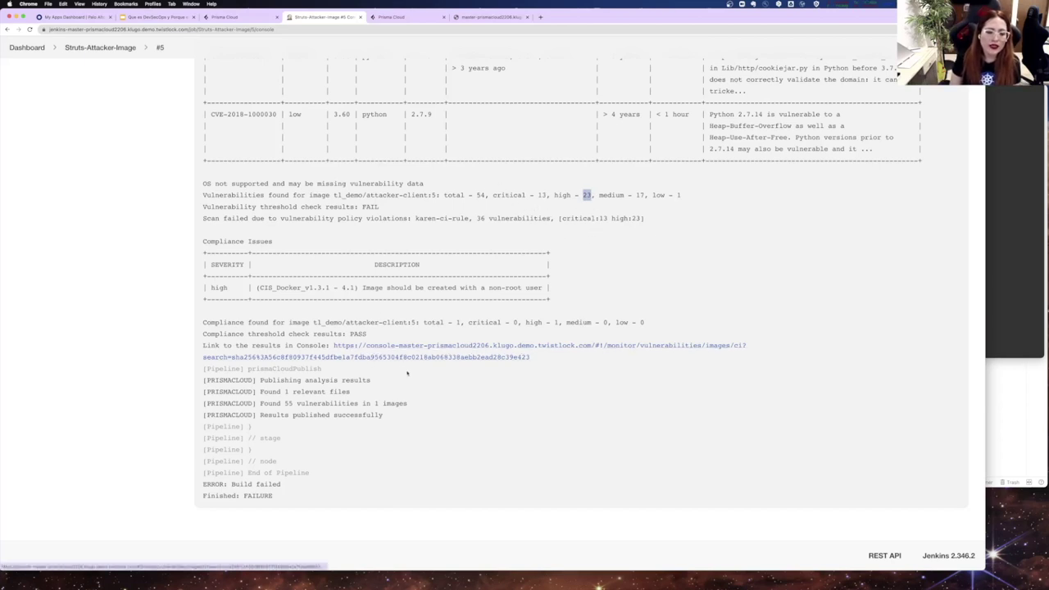
scroll(376, 366, up, 5)
scroll(377, 366, up, 5)
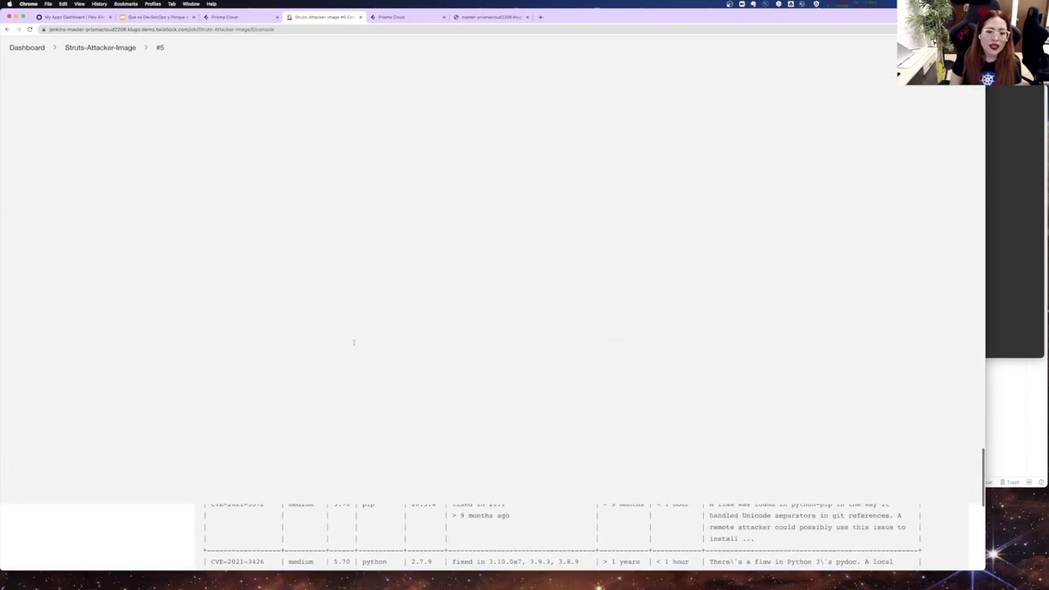
scroll(444, 414, down, 1)
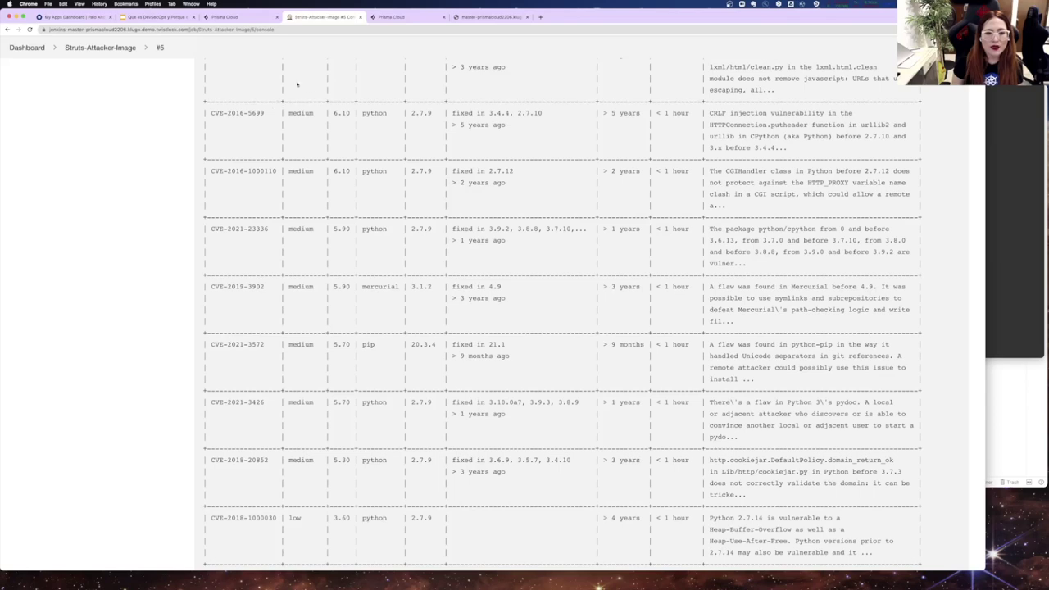
scroll(592, 191, up, 5)
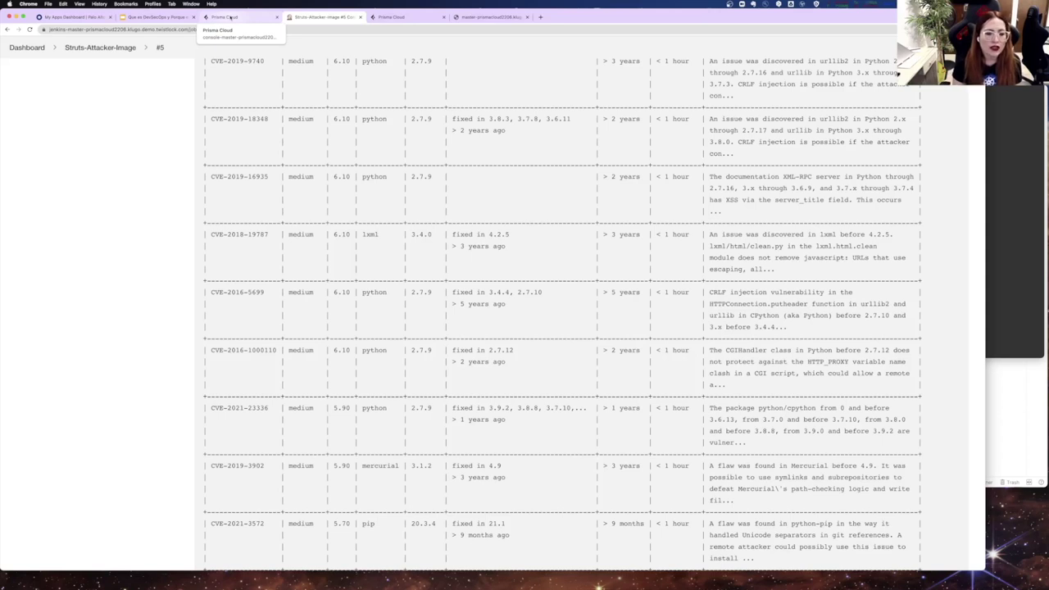
Switch back to Prisma Cloud, open app-7B0B in the first container WAAS rule for editing and expand its protected endpoint
click(232, 16)
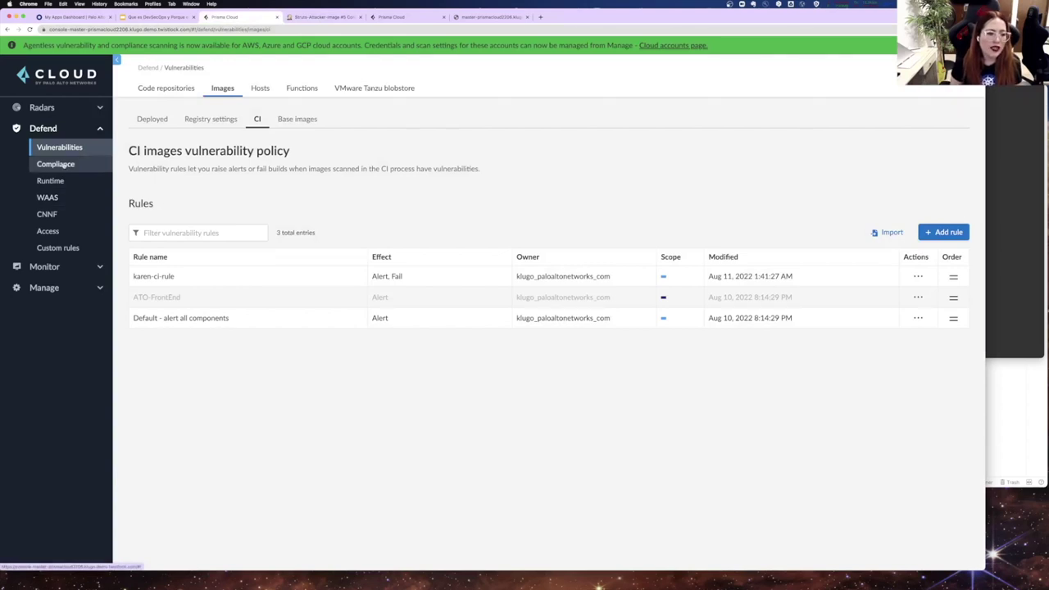
click(46, 214)
click(47, 197)
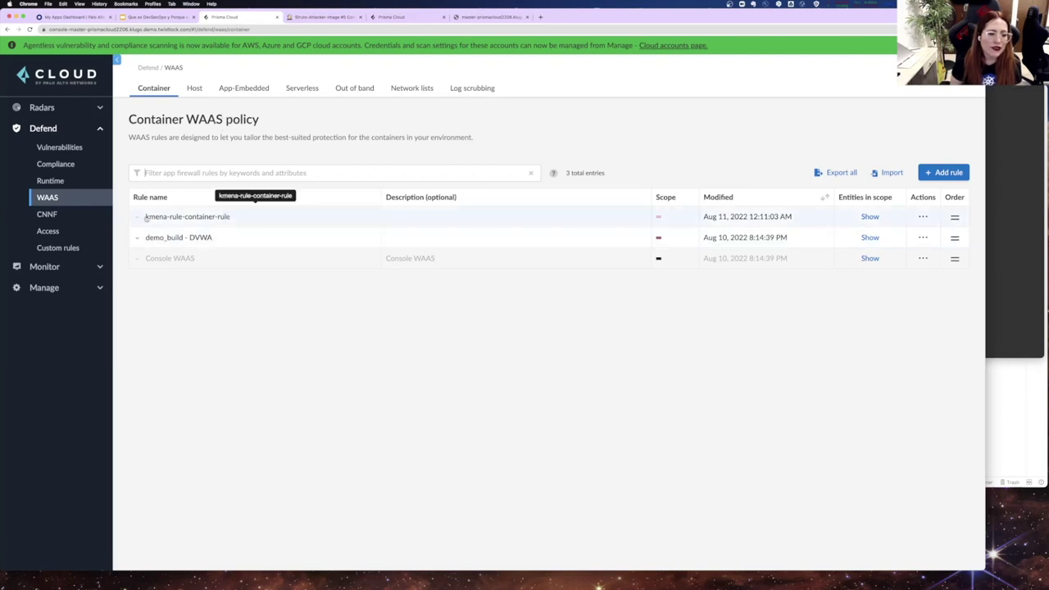
click(177, 223)
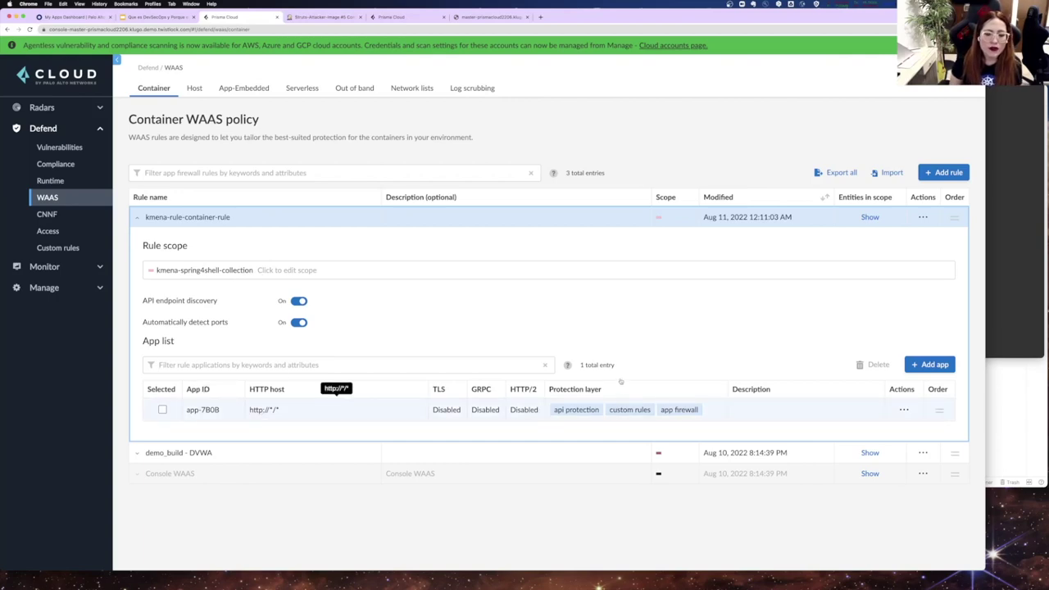
click(448, 416)
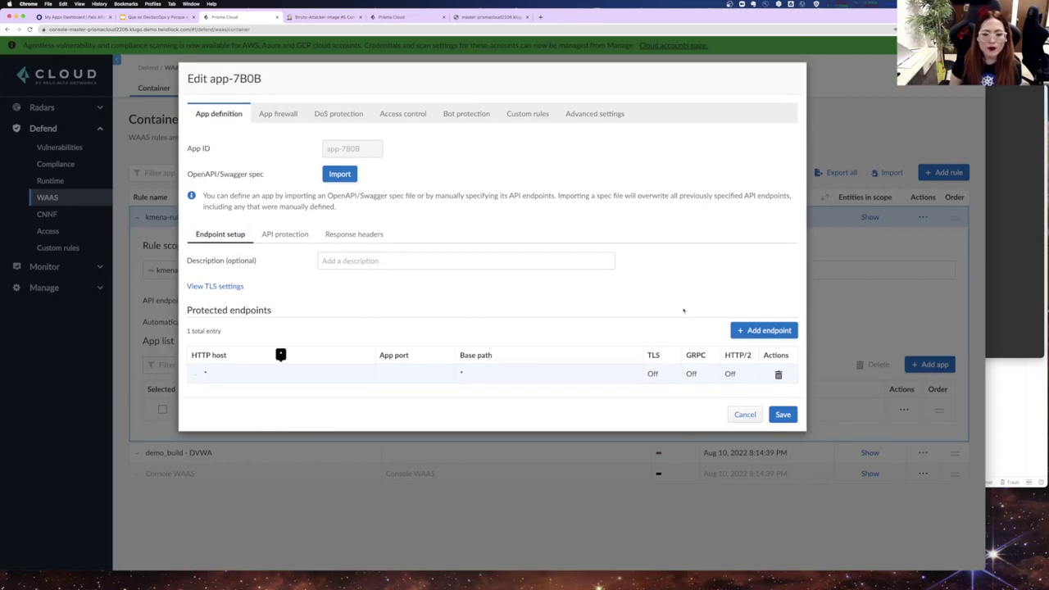
click(650, 375)
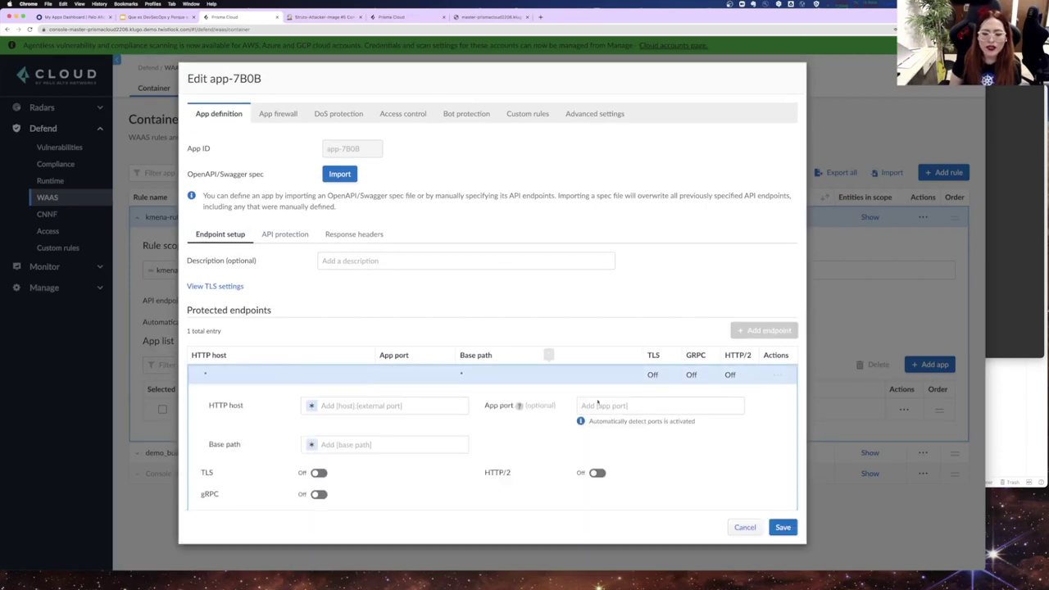
Set API protection for parameter violations, unspecified paths/methods and unspecified query params to Alert in app-7B0B
click(287, 235)
click(445, 261)
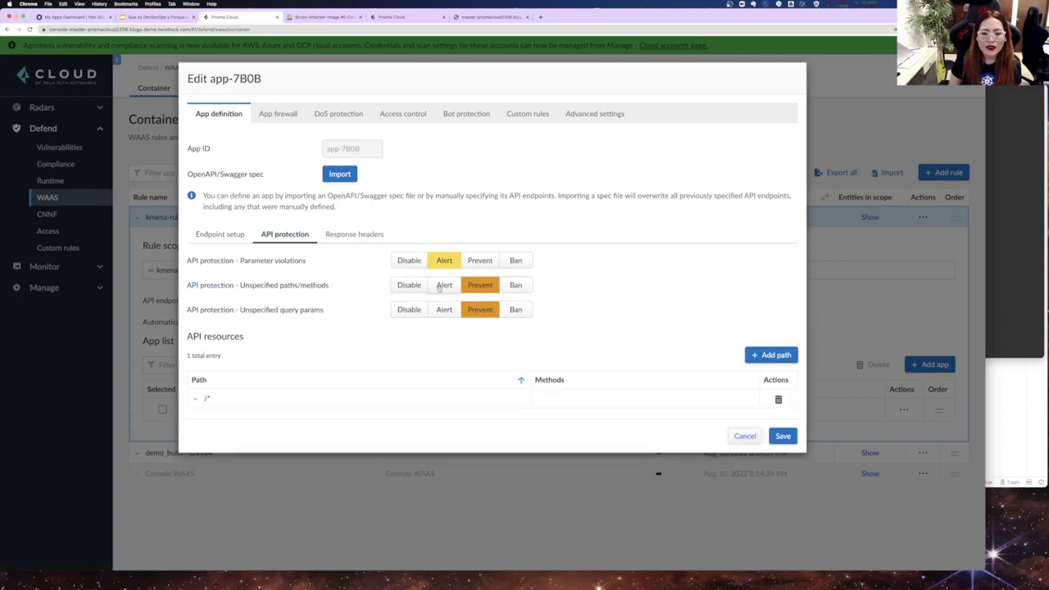
click(444, 285)
click(445, 310)
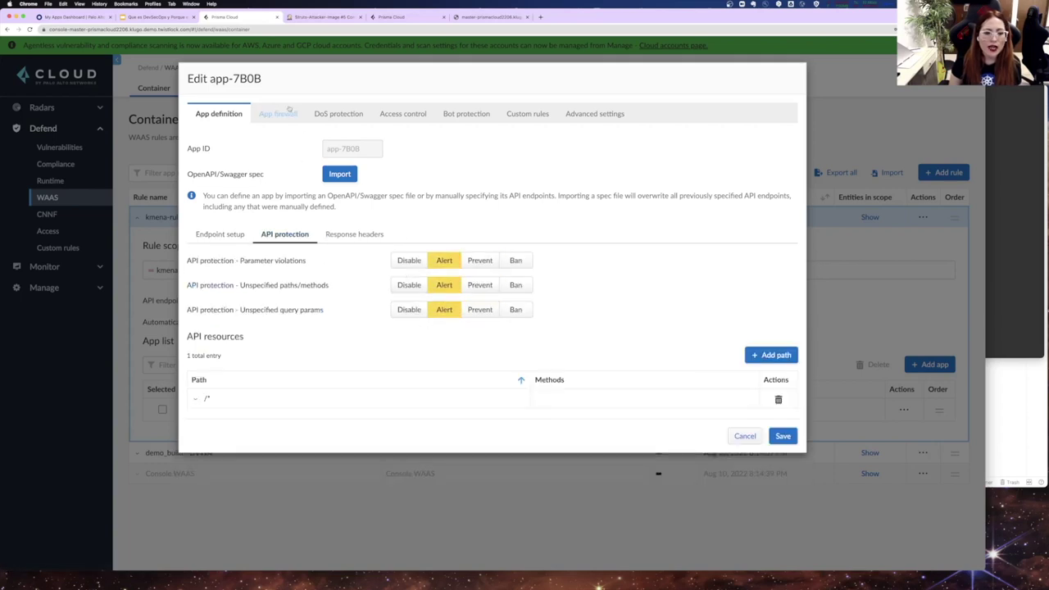
Set the app firewall mode of OS Command Injection and Code Injection to Alert
click(278, 114)
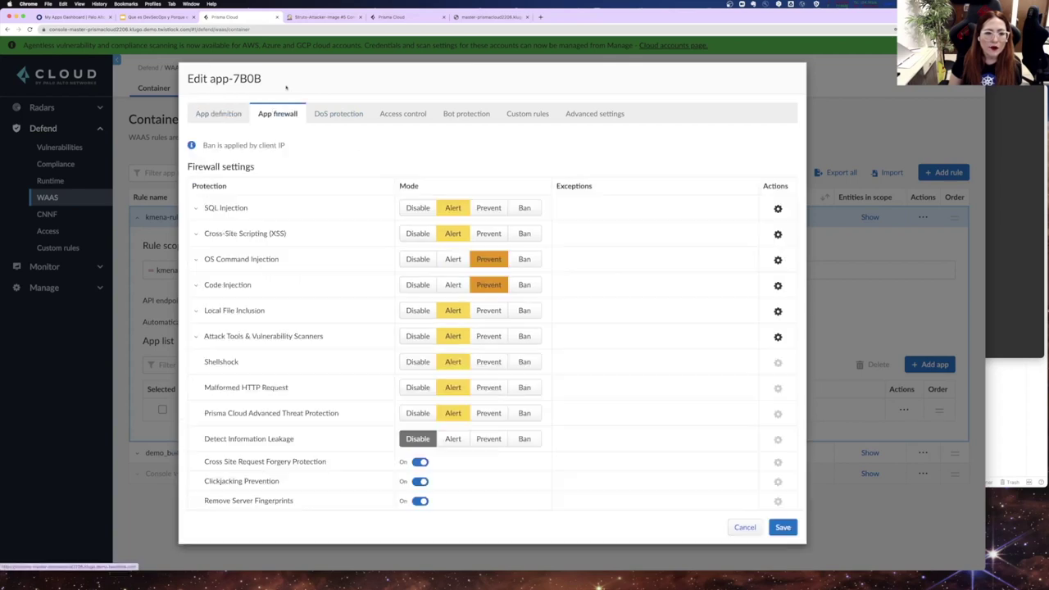
click(453, 259)
click(453, 285)
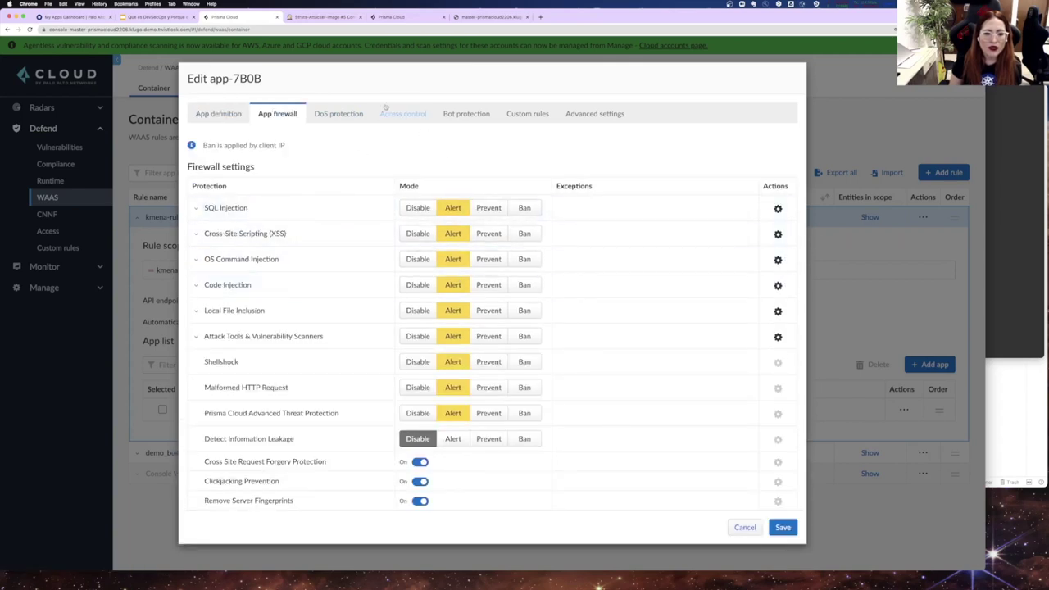
Check the DoS protection settings, adjust the custom rule attached to app-7B0B and save the app
click(352, 113)
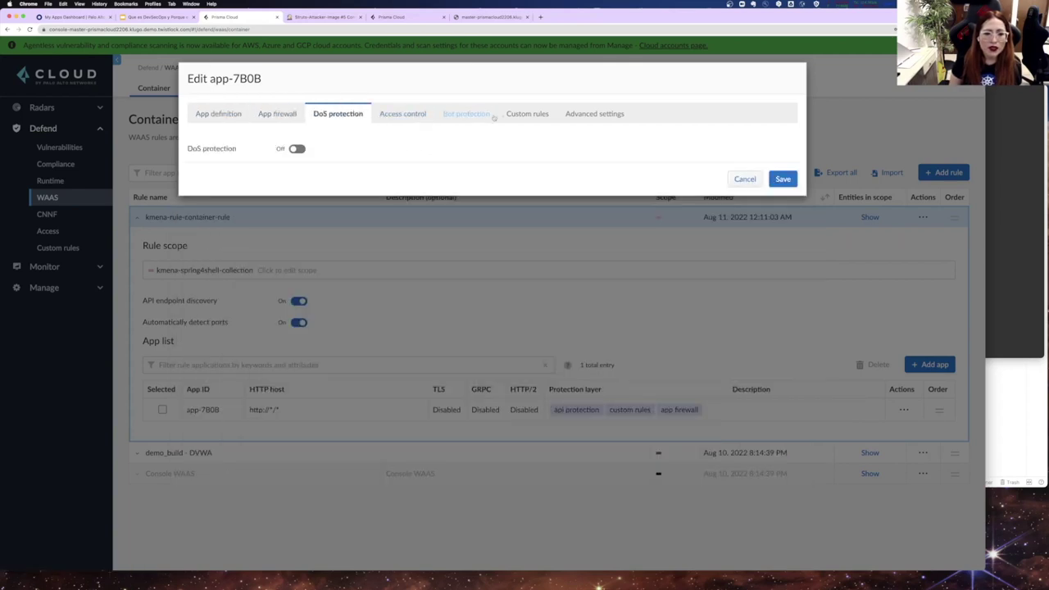
click(529, 114)
click(665, 234)
click(783, 276)
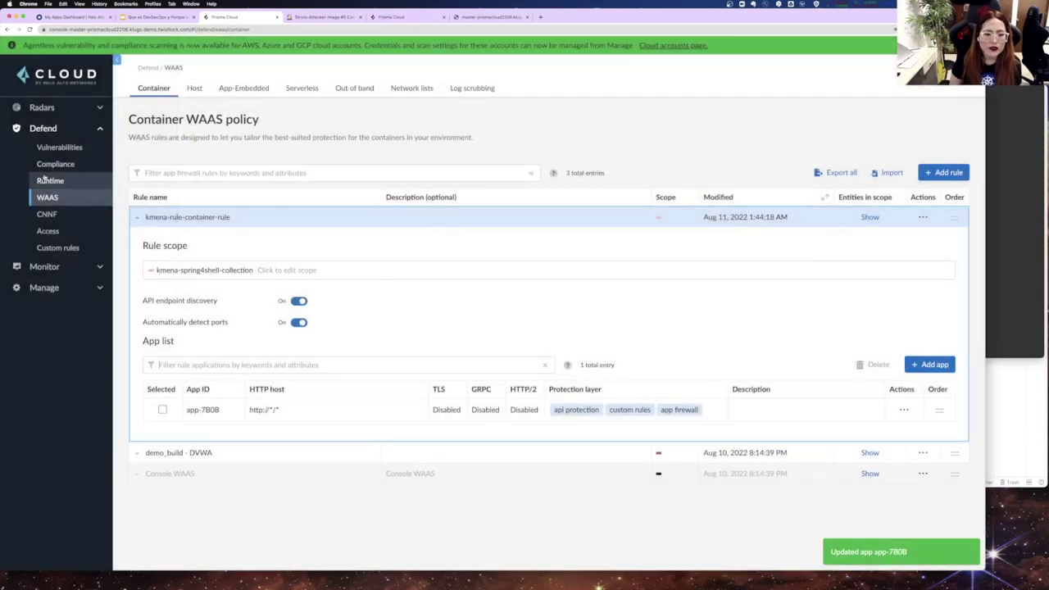
Refresh the WAAS audits for containers and arrange the browser and terminal windows side by side
click(406, 17)
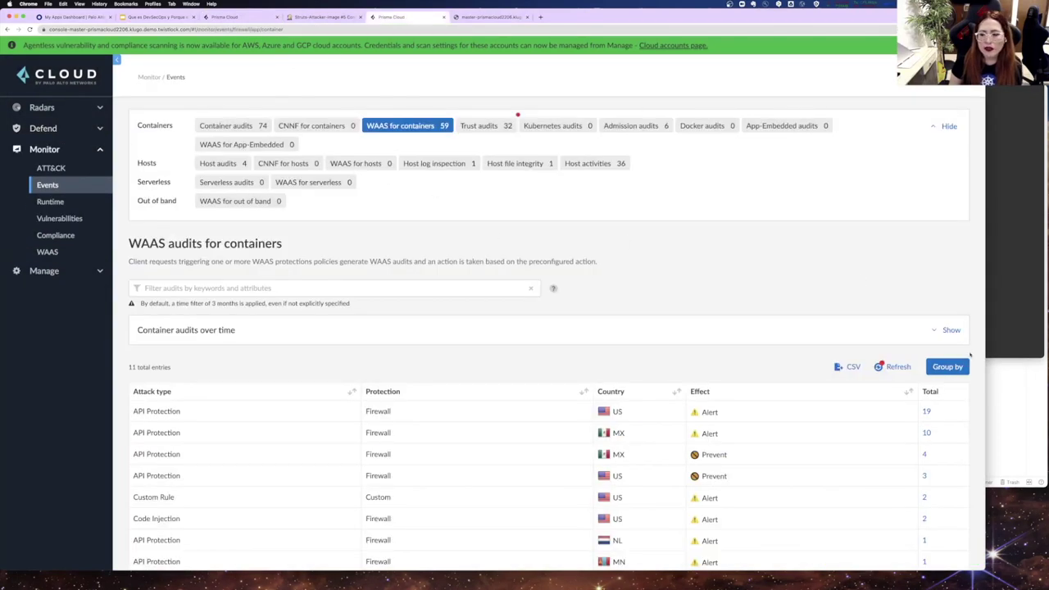
click(898, 366)
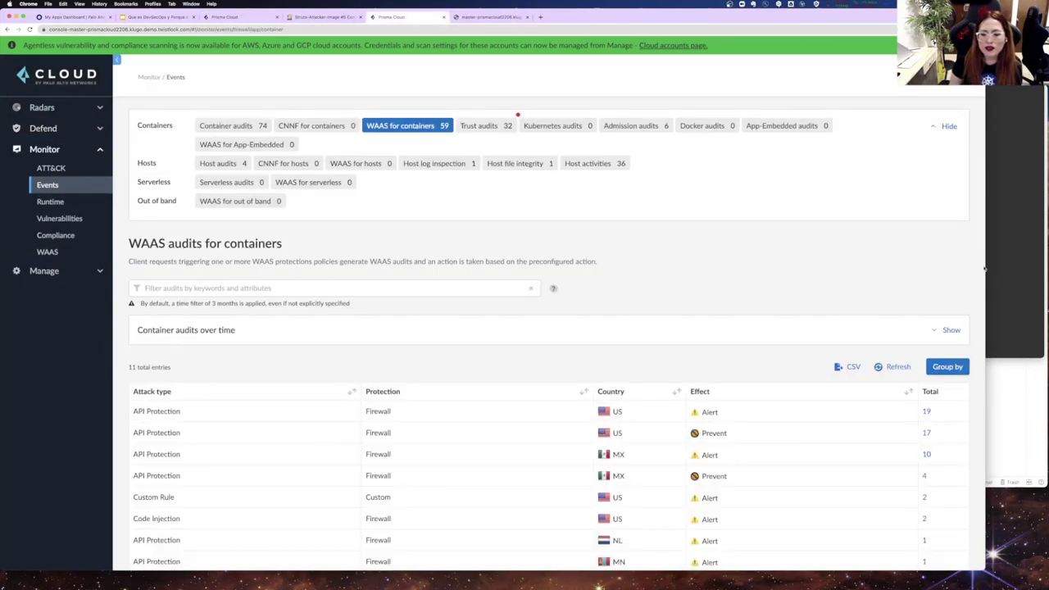
drag(882, 232, 673, 261)
click(752, 70)
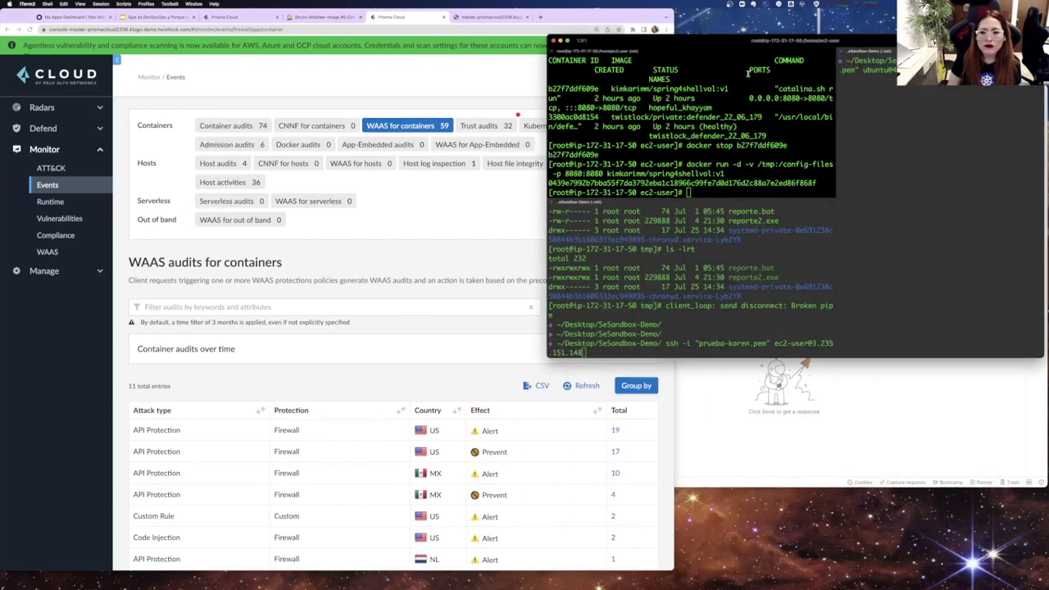
click(509, 218)
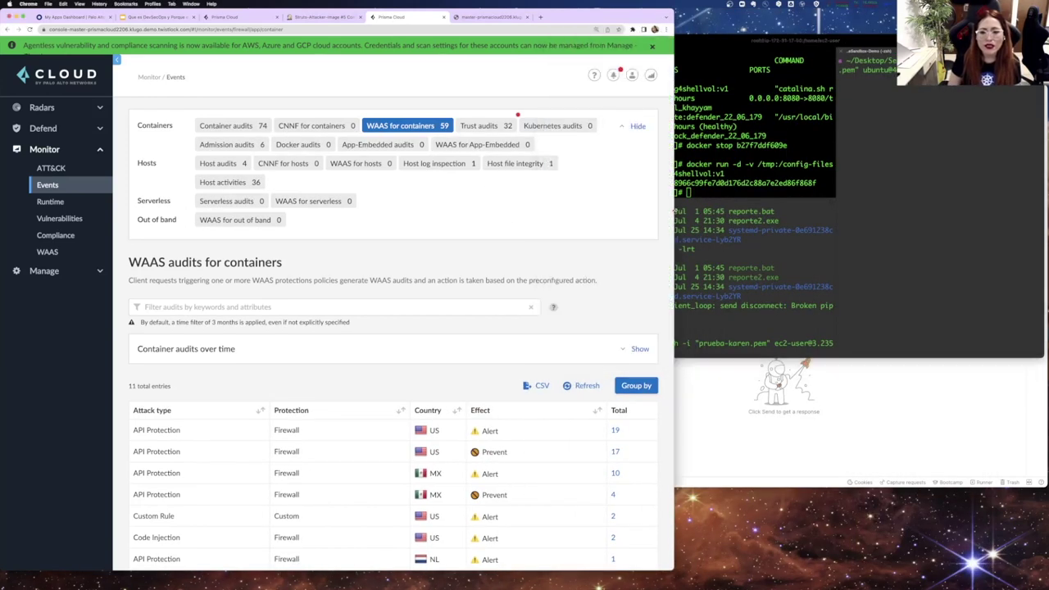
drag(674, 216, 590, 215)
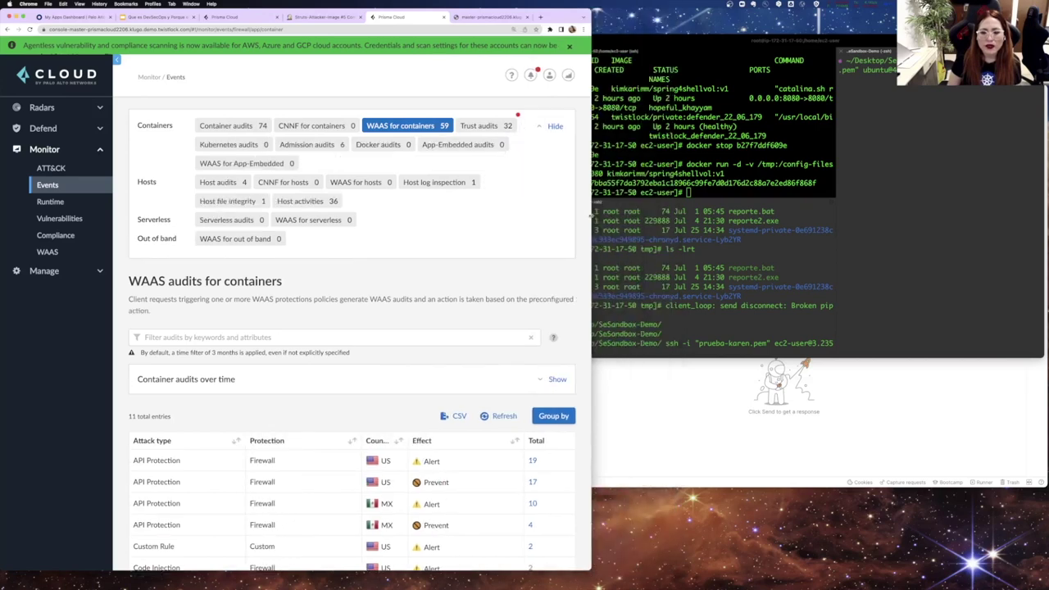
click(776, 45)
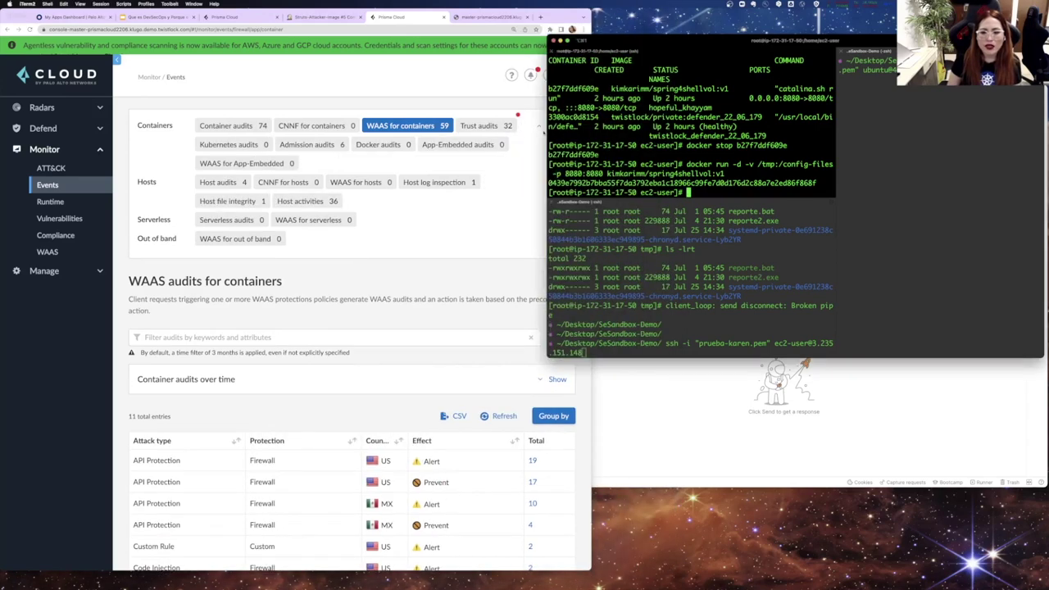
drag(546, 131, 603, 131)
drag(776, 39, 766, 39)
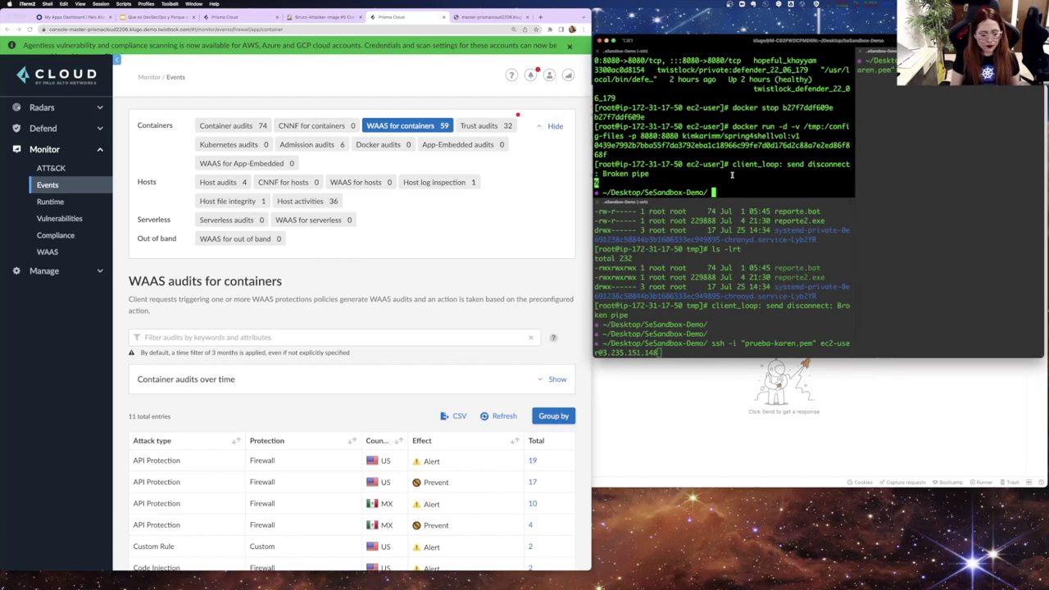
Reconnect the upper terminal session to the EC2 host 3.235.151.148 as ec2-user over SSH with the .pem key
key(Return)
key(Up)
key(Return)
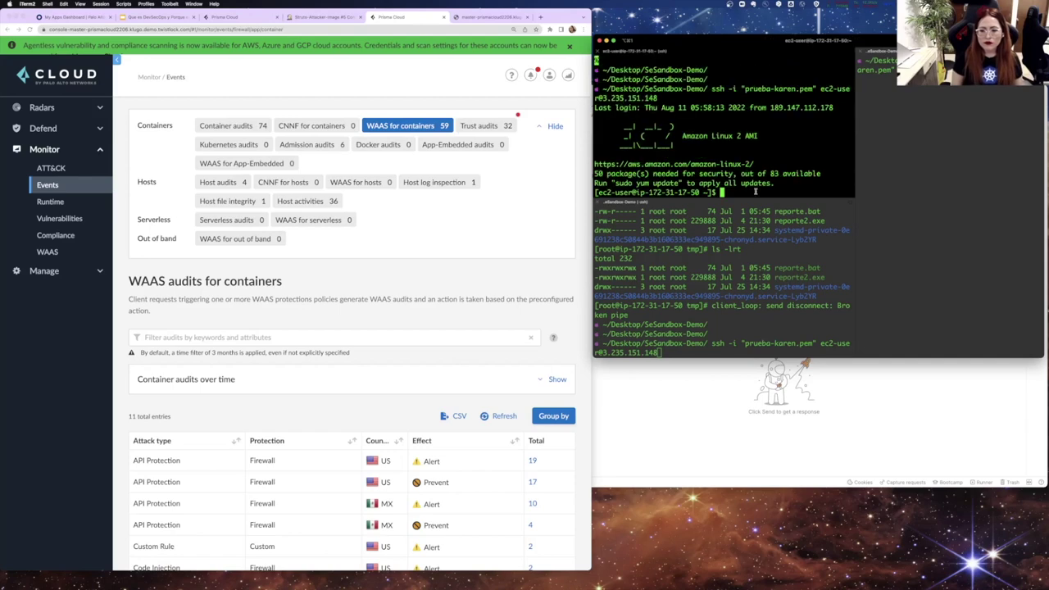
Switch the upper session to root with sudo su, and reconnect the lower session to the EC2 host over SSH as root too
text(sudo su)
key(Return)
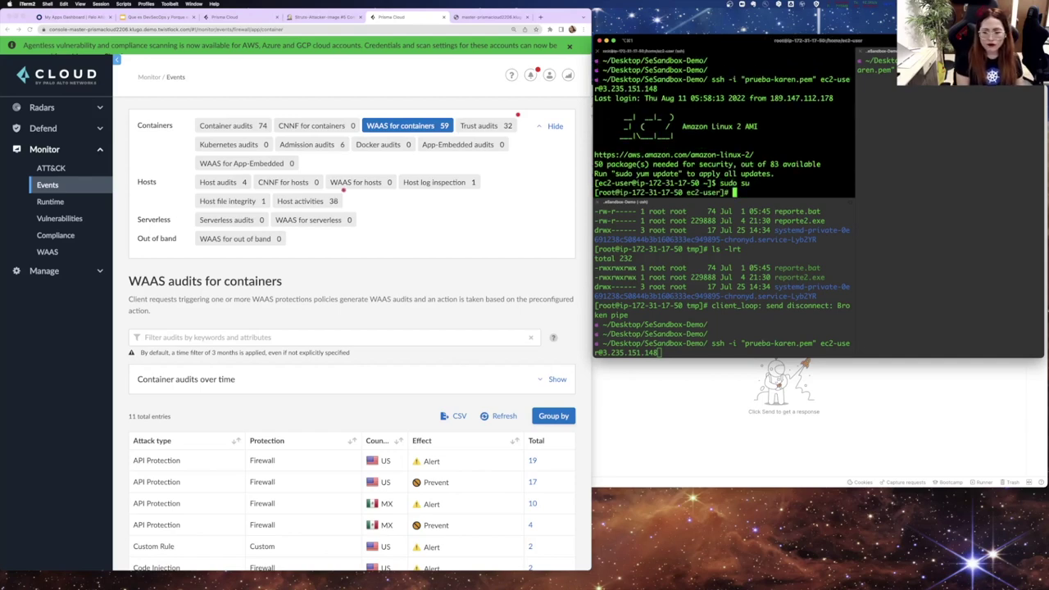
click(791, 277)
key(Return)
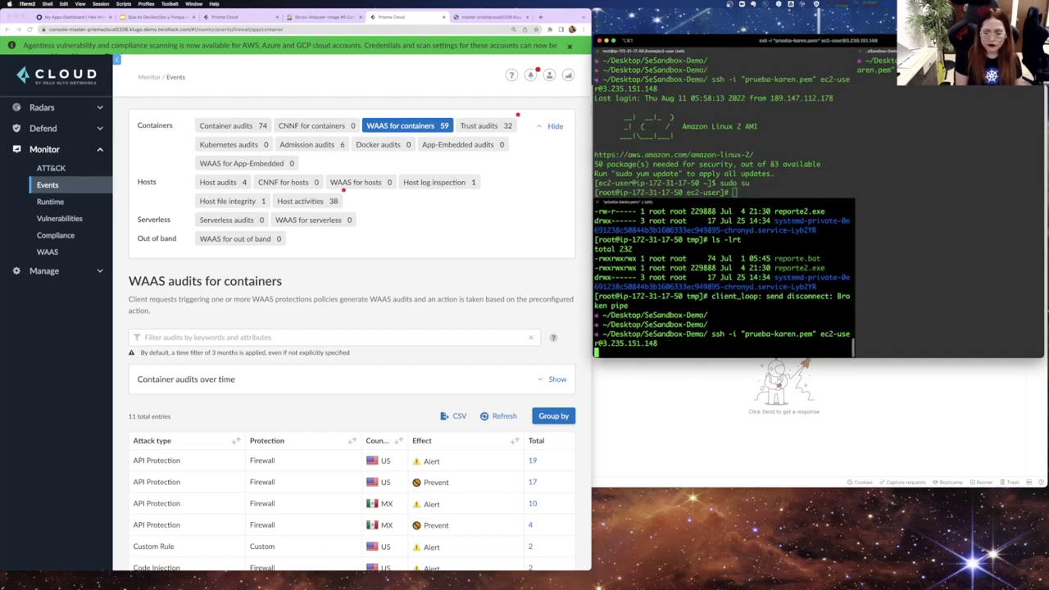
text(su)
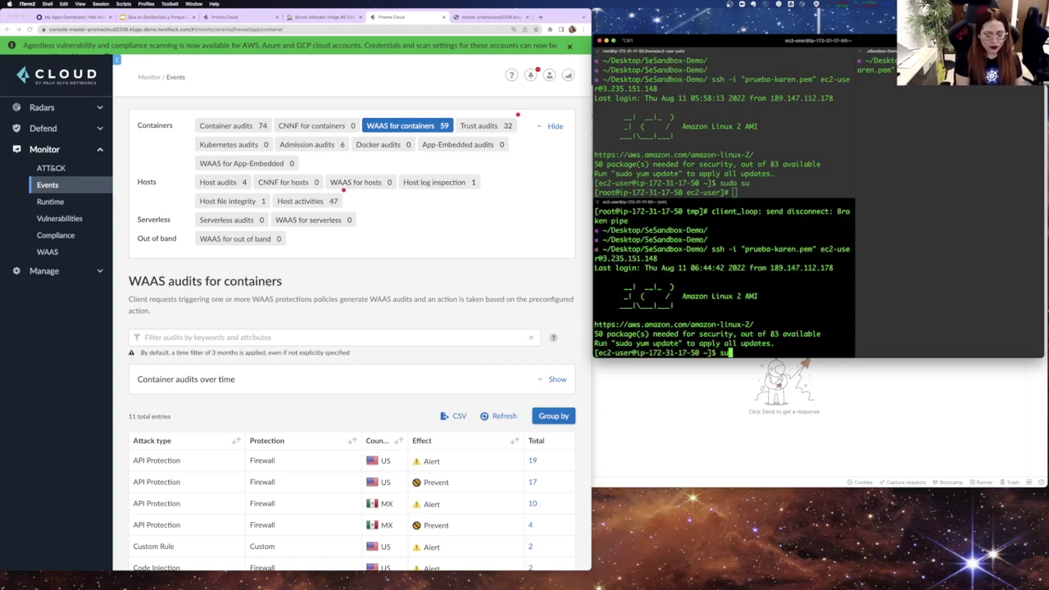
text(do su)
key(Return)
Reconnect the third terminal session to the Ubuntu host over SSH with the command already prepared there
click(908, 102)
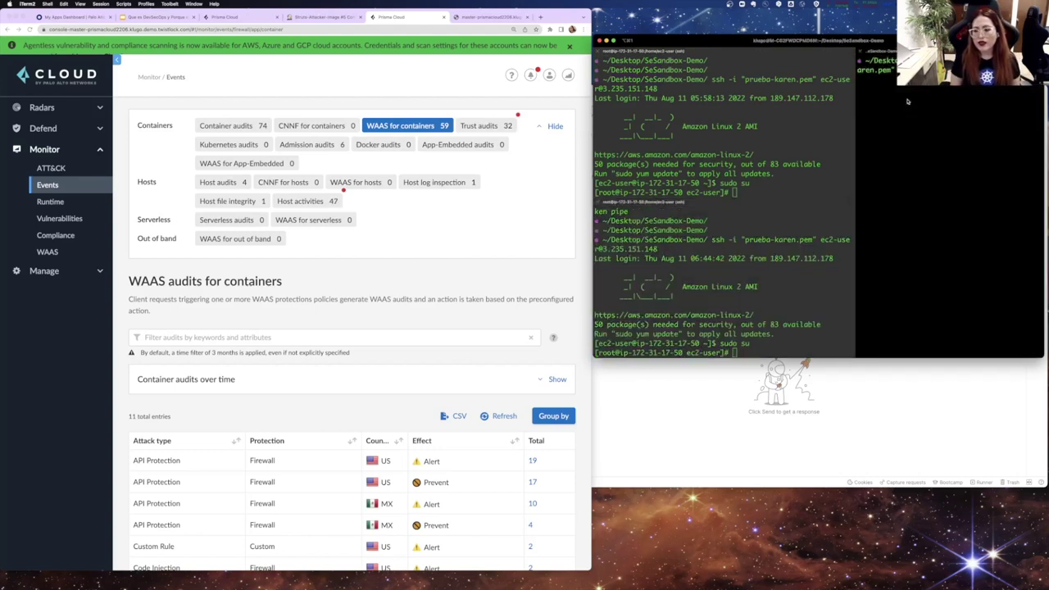
key(Return)
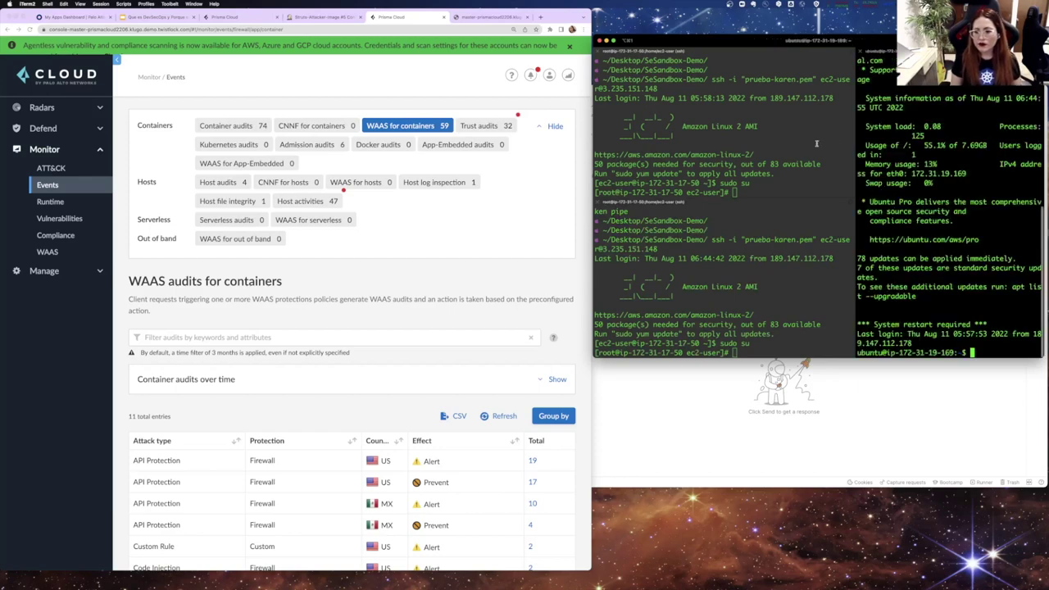
click(754, 279)
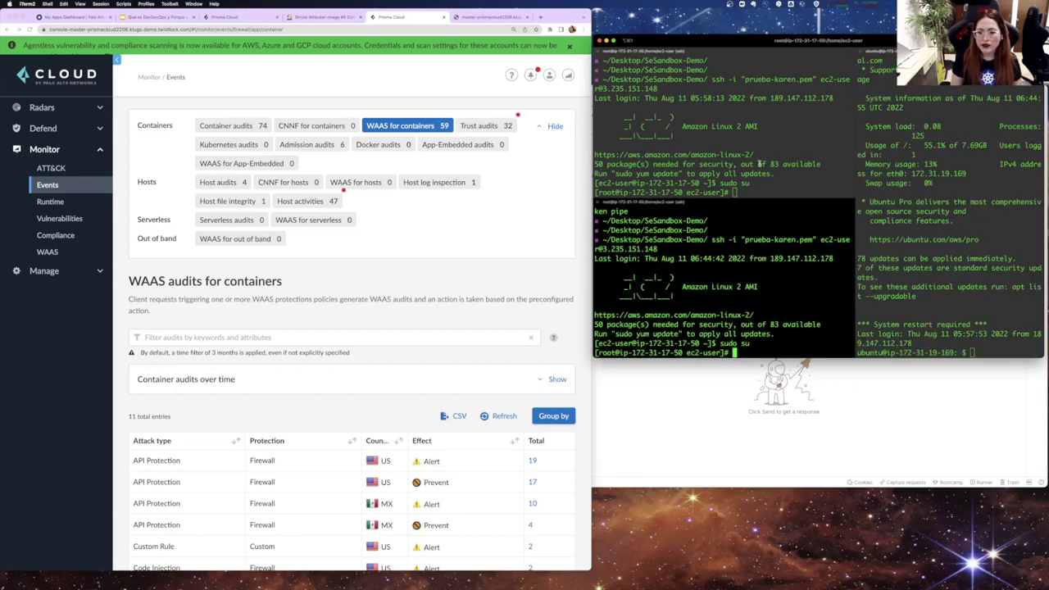
List the running Docker containers on the EC2 host in the upper root session
click(760, 163)
text(docker ps)
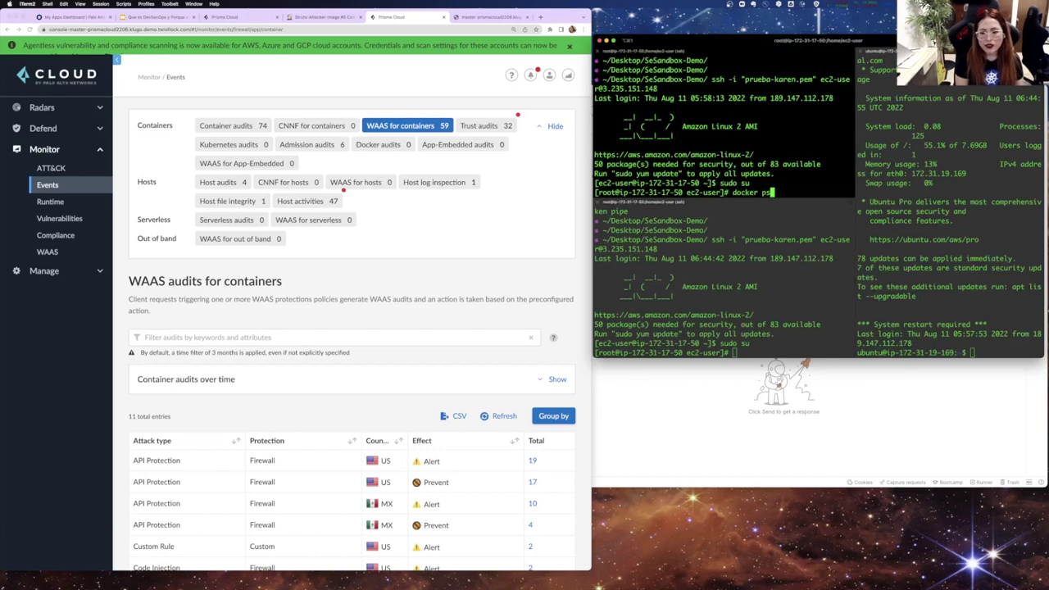
key(Return)
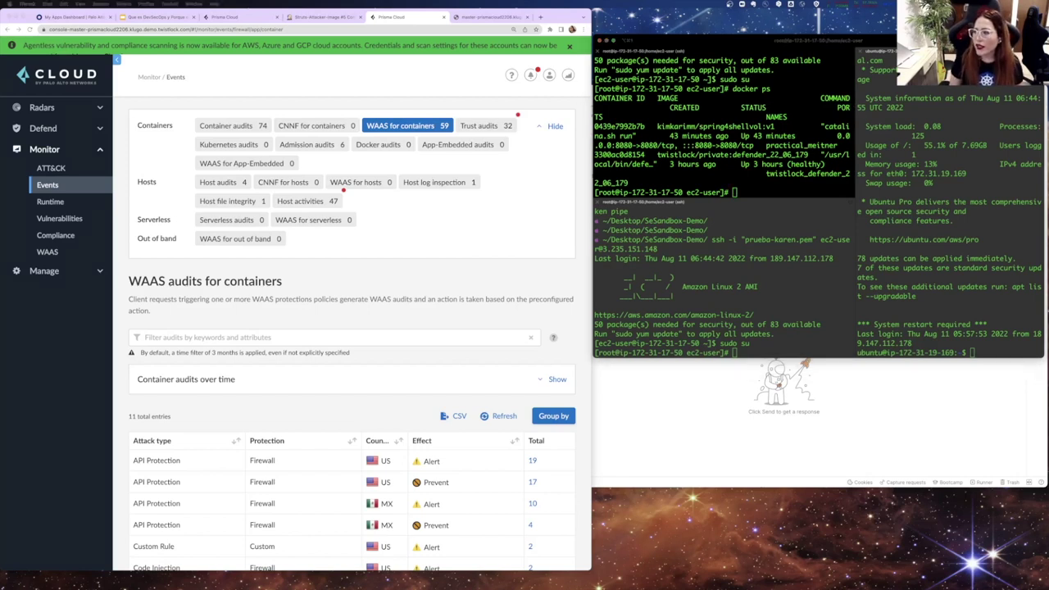
Reopen the vulnerable app's page at 3.235.151.148:8080/helloworld/greeting in the browser and return to the Prisma Cloud WAAS audits
key(super+shift+t)
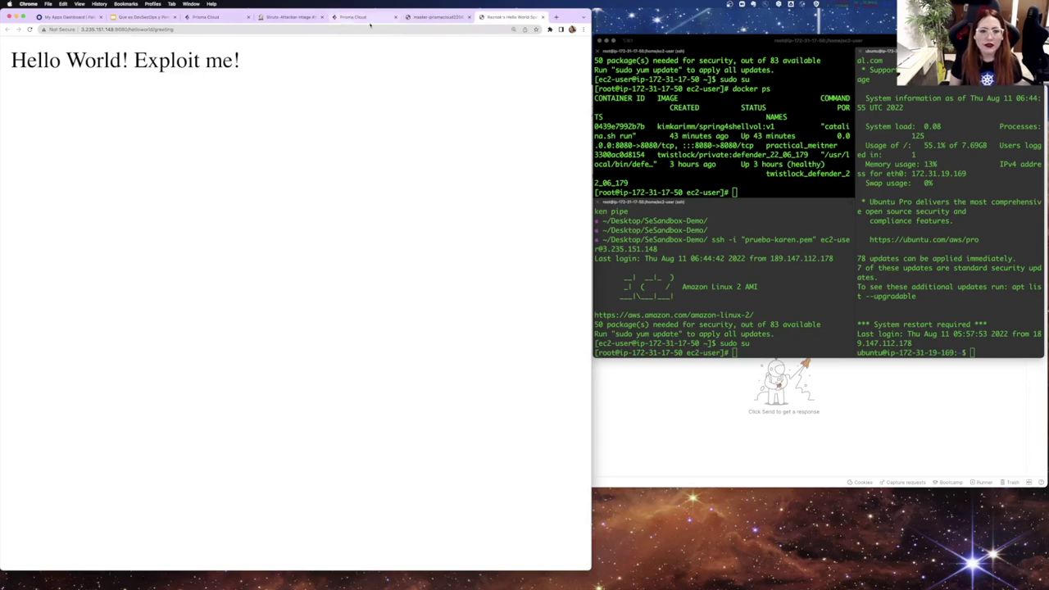
click(348, 17)
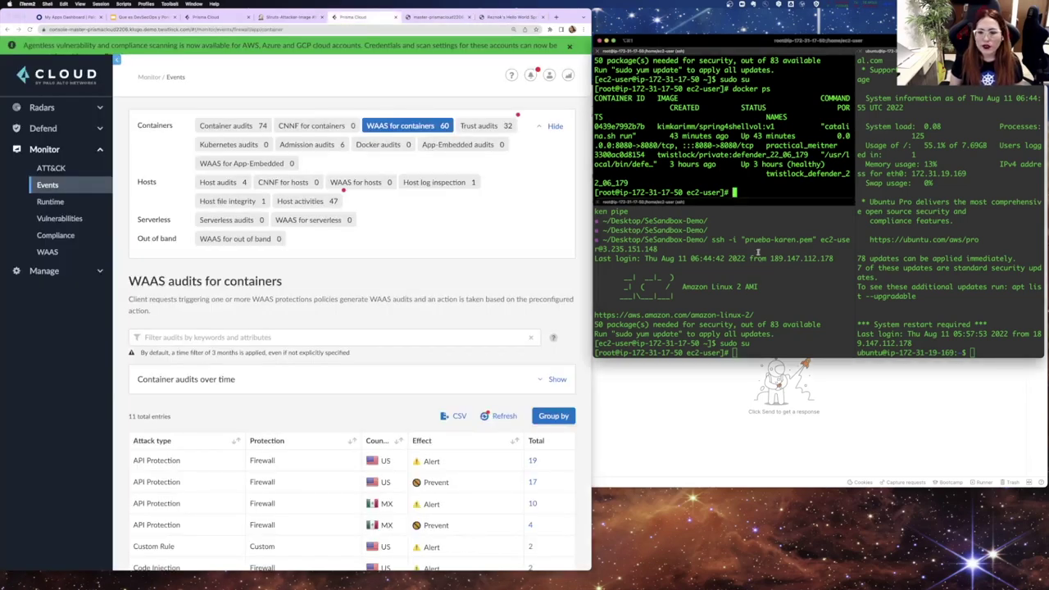
Widen the Ubuntu session's terminal pane slightly by moving the divider shared with the two EC2 host panes
click(743, 193)
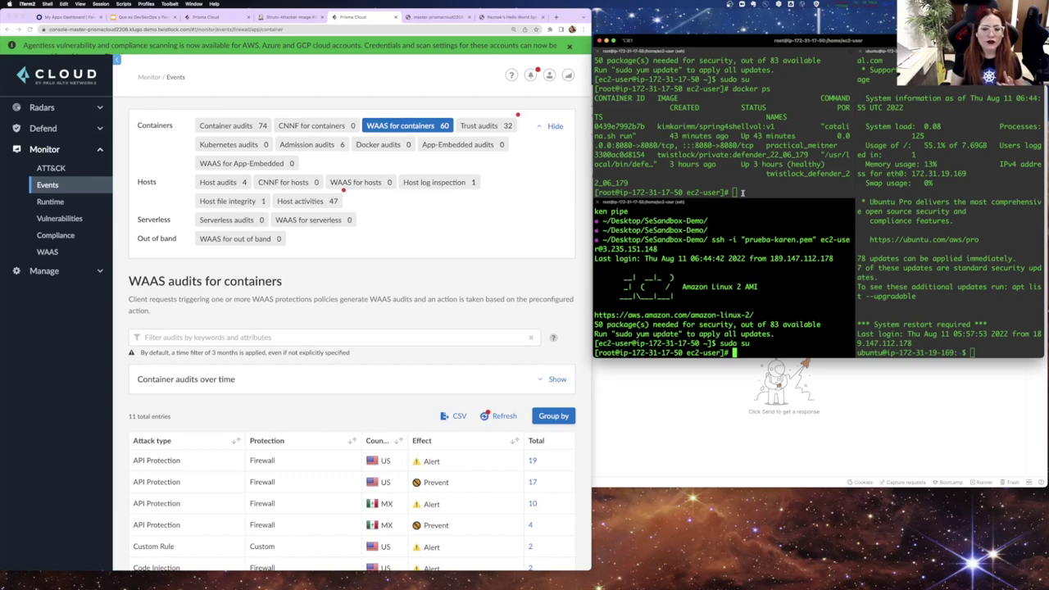
click(763, 182)
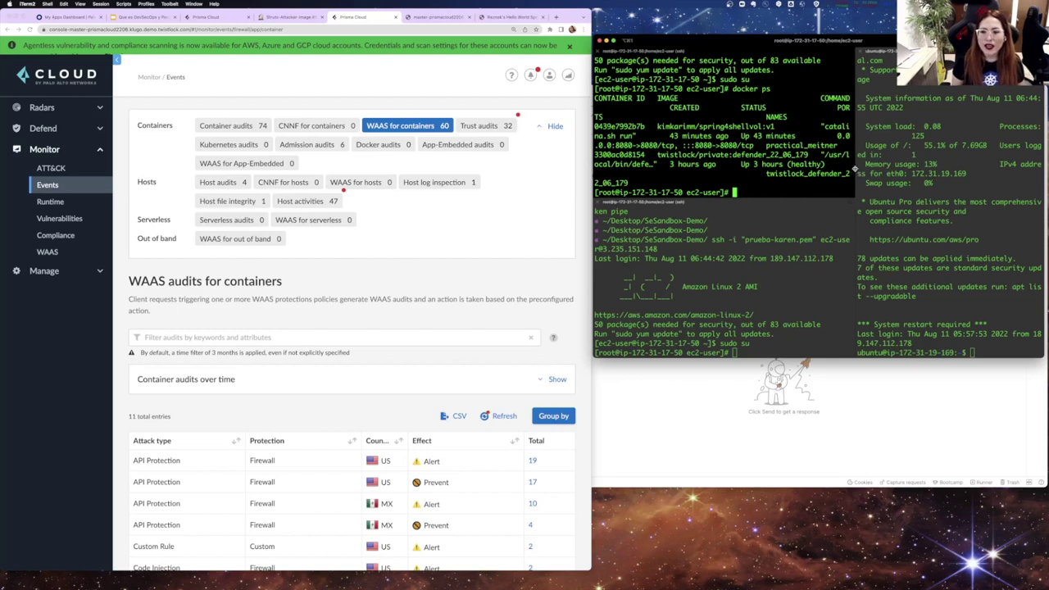
drag(856, 157, 839, 159)
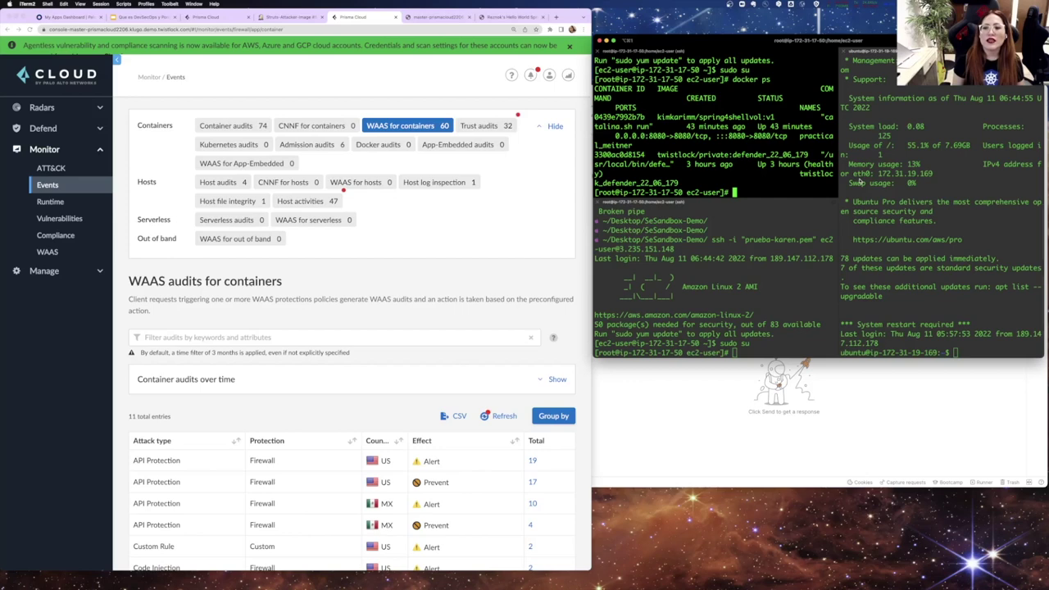
Switch the Ubuntu session to root with sudo su and list its home directory files with ls -lrt
click(936, 275)
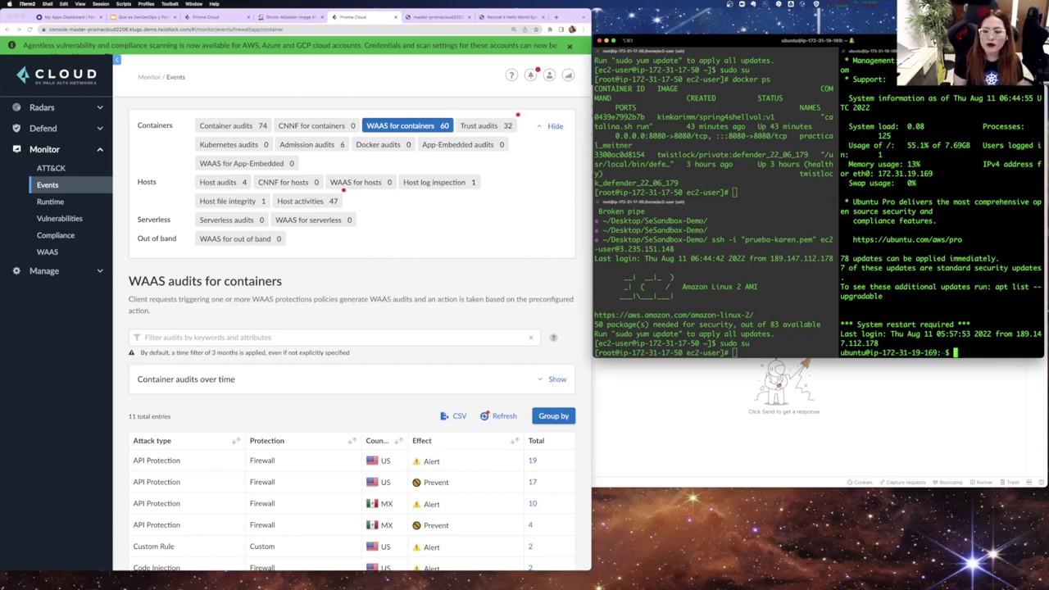
text(sudo su)
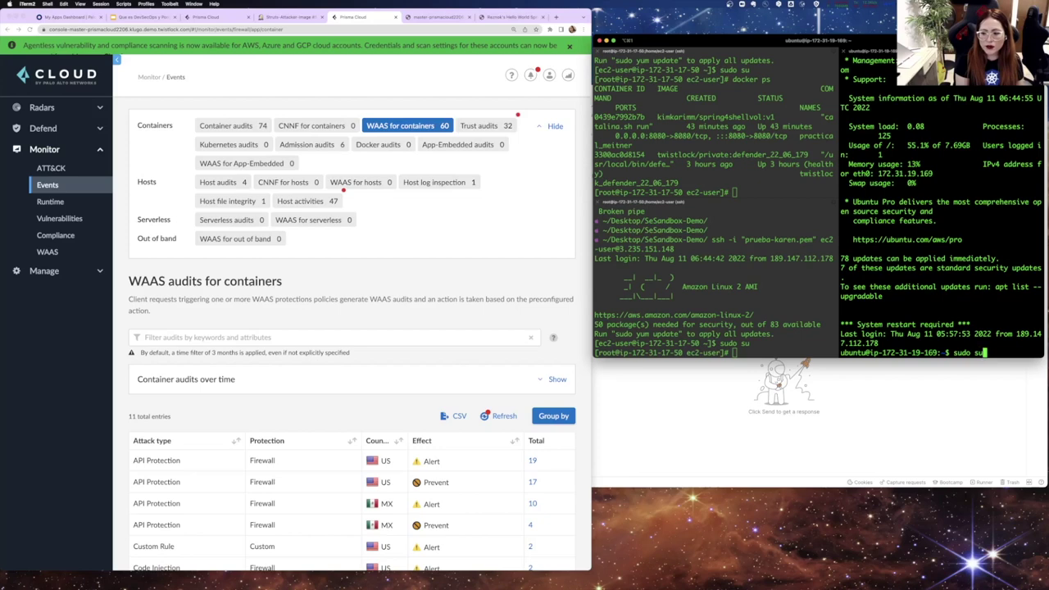
key(Return)
text(ls -lrt)
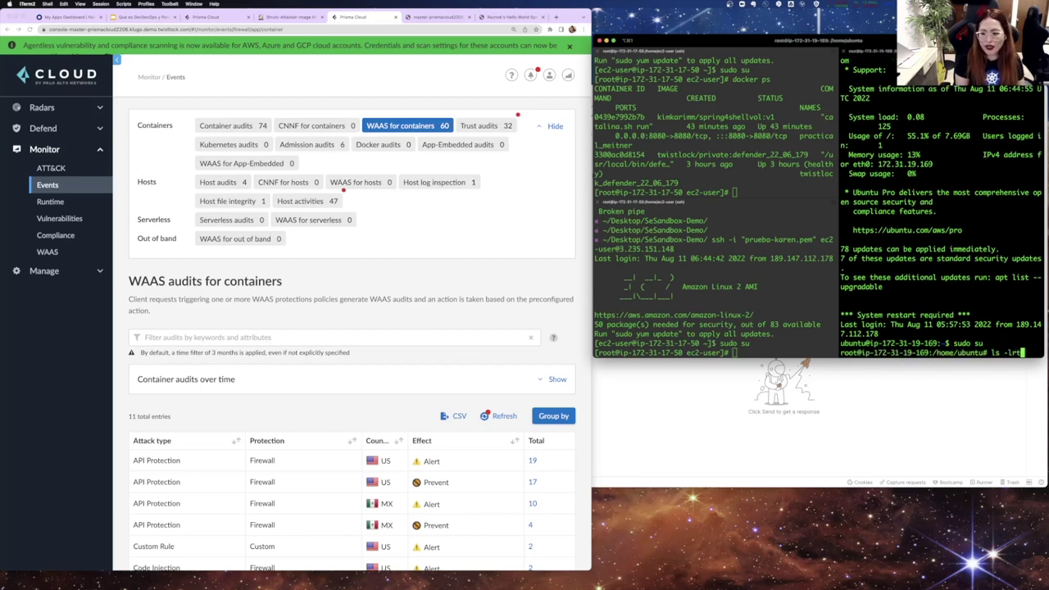
key(Return)
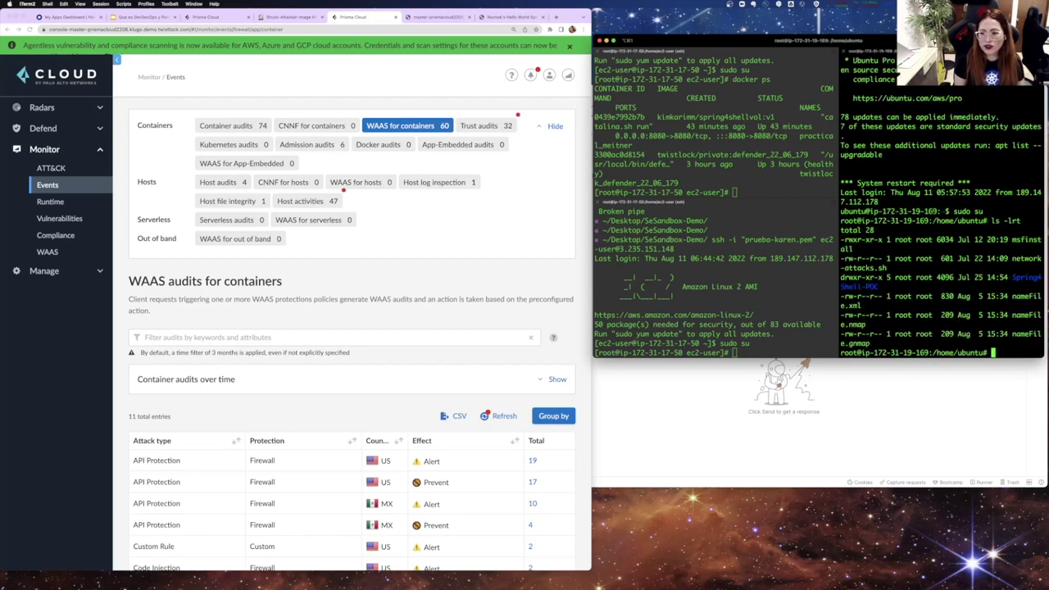